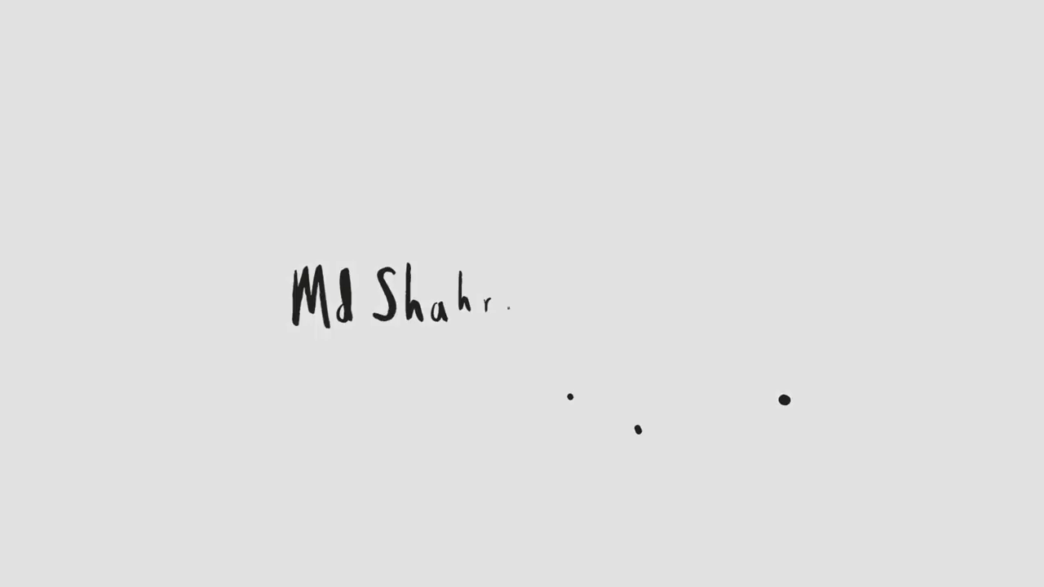
Step: Select the four-line 'Download Nik Collection for Photoshop' title in Word, then deselect it
left_click(371, 169)
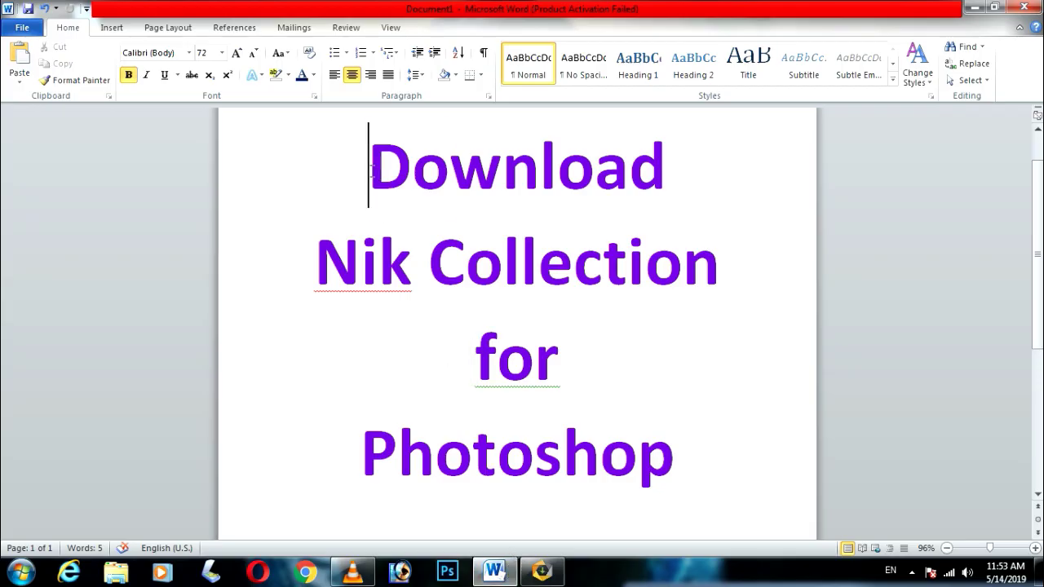
left_click_drag(372, 170, 694, 473)
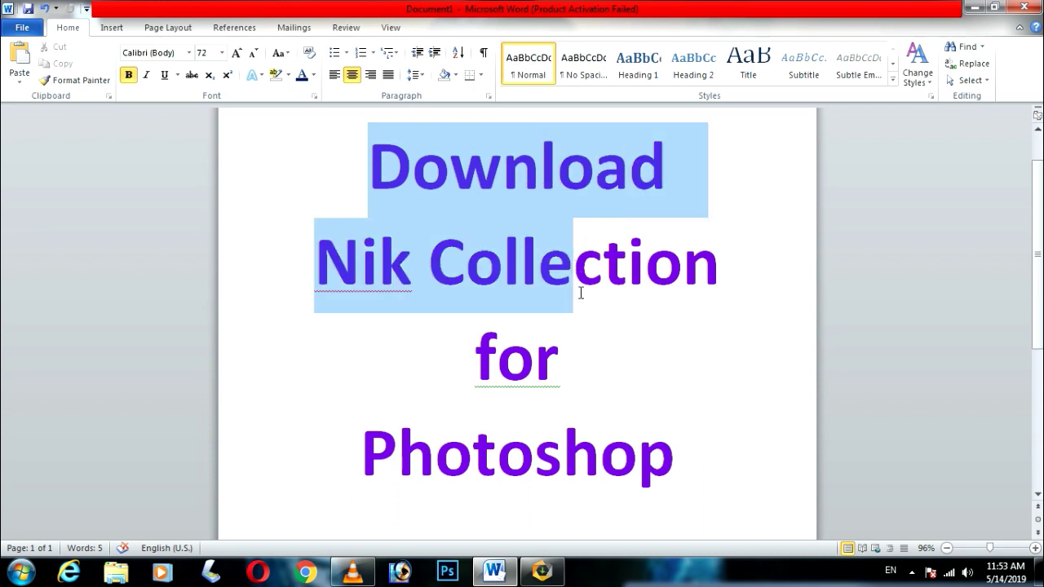
left_click(694, 468)
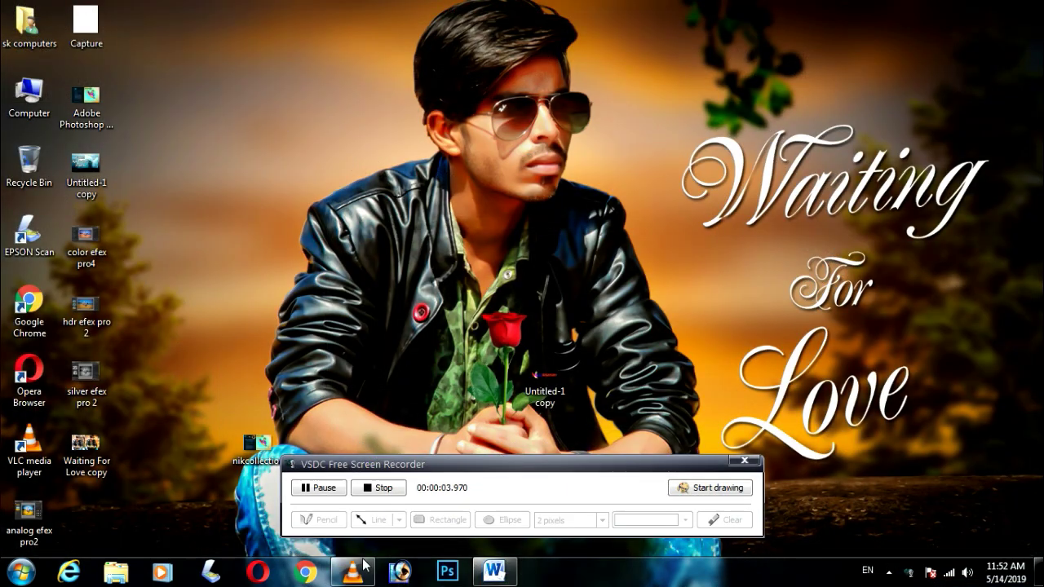
Step: Launch Chrome and search Google for the blog name, autocompleted from 'md'
left_click(305, 571)
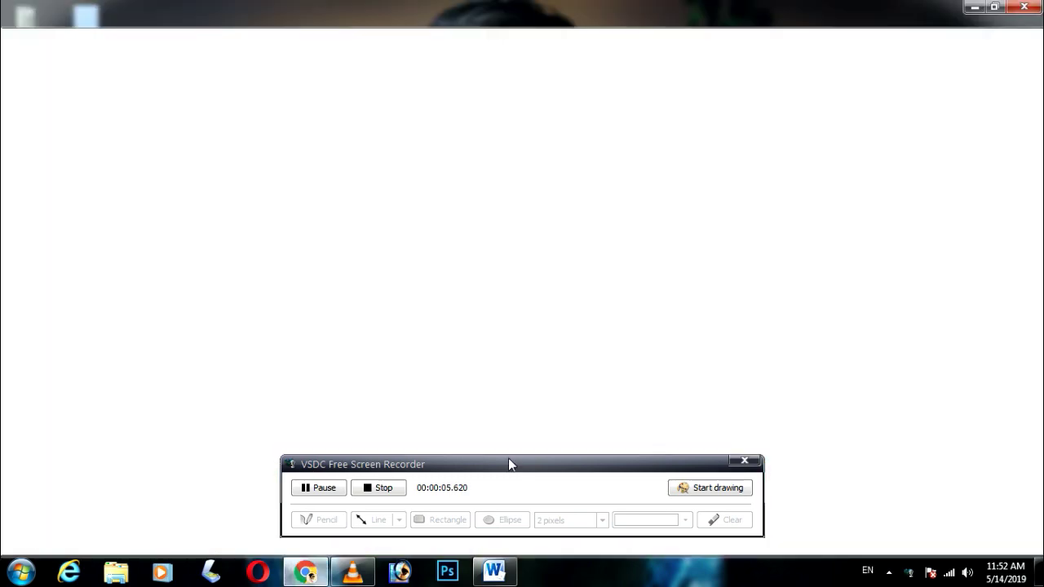
left_click_drag(508, 458, 808, 582)
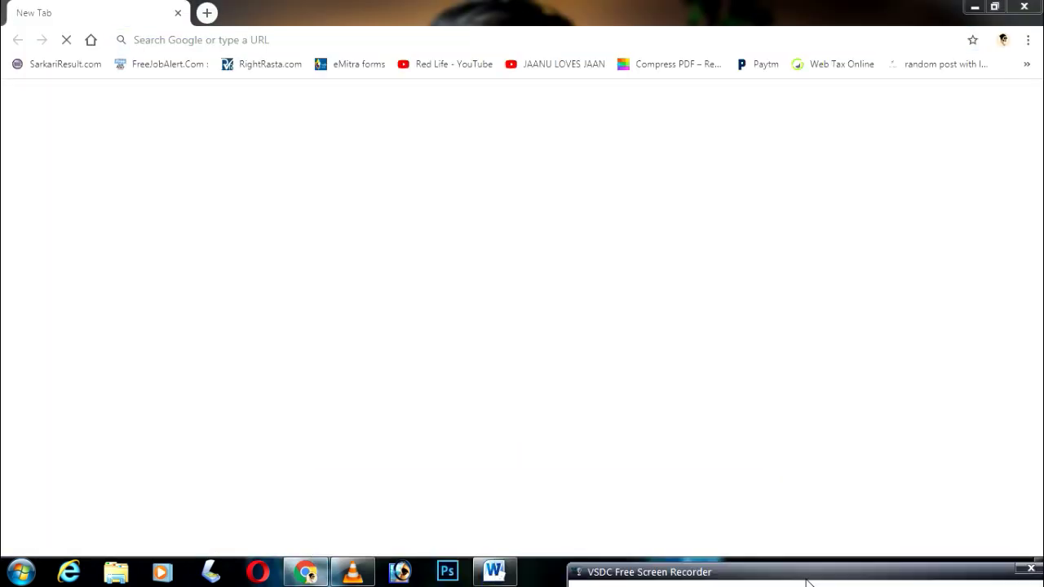
left_click(232, 38)
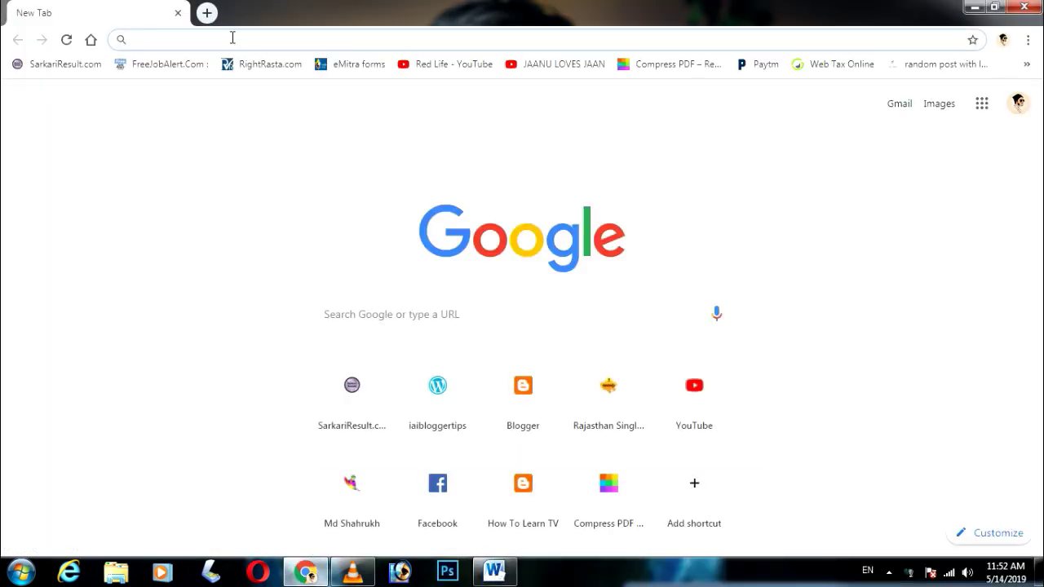
type("mdshahrukhofficial")
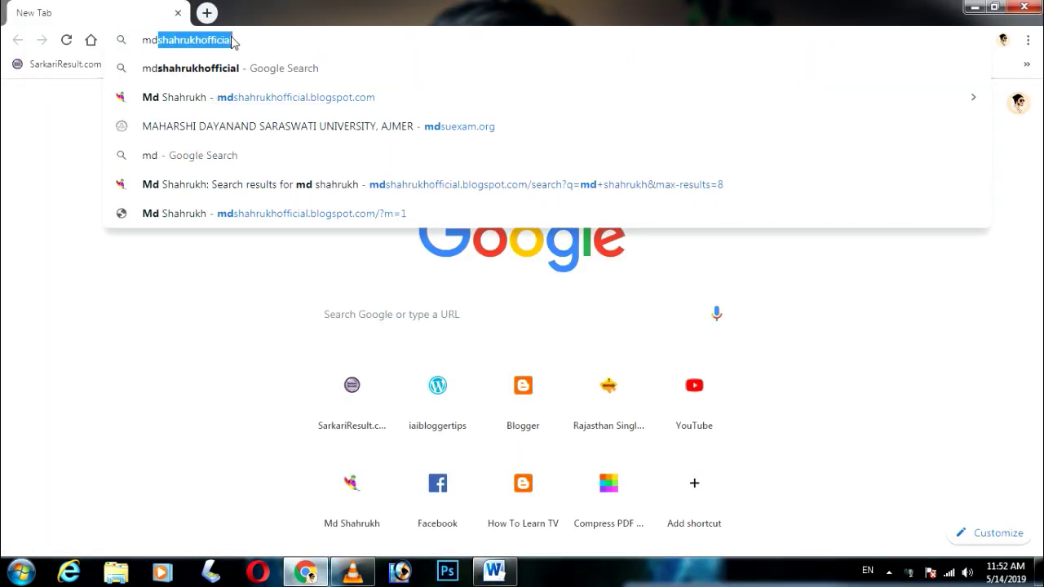
left_click(173, 43)
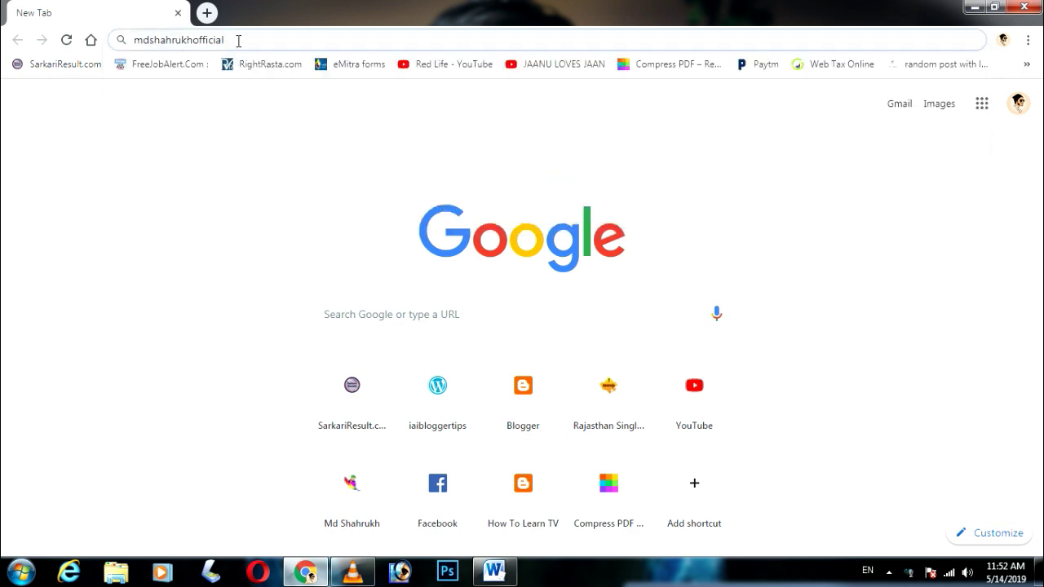
key("Return")
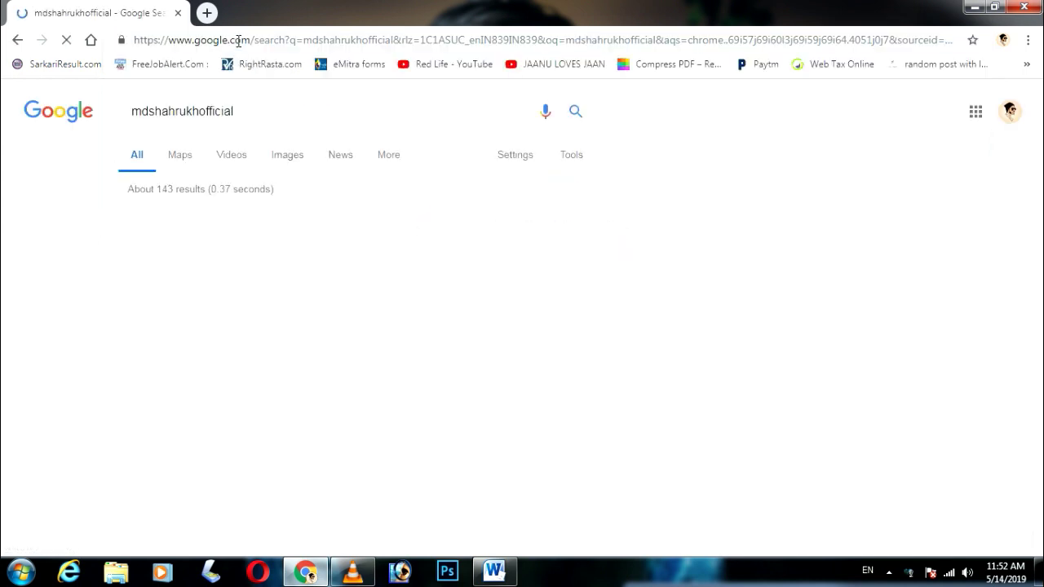
Step: Open the blog's blogspot homepage from the Google search results
scroll(32, 302, "down", 1)
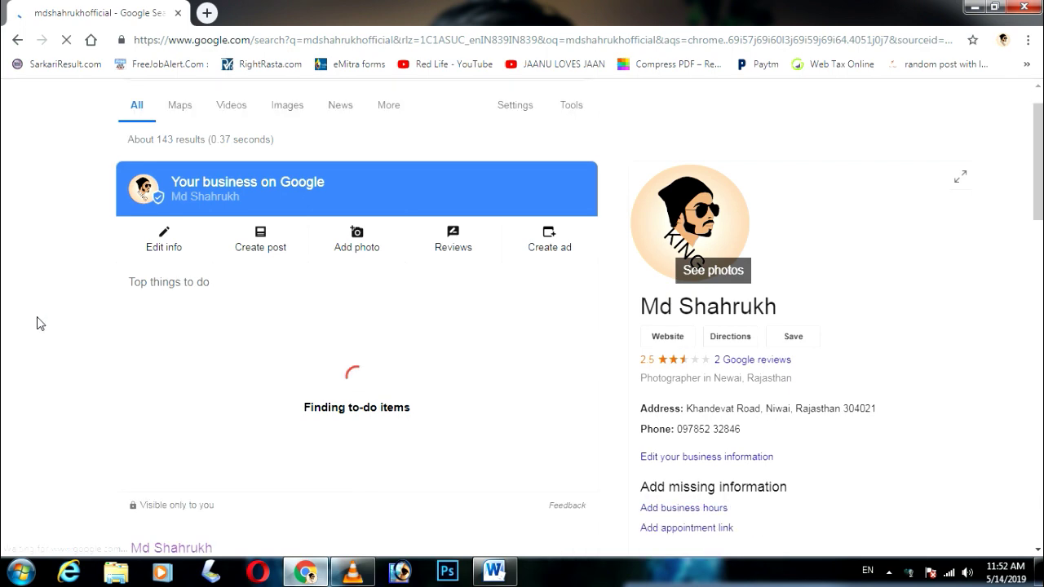
scroll(57, 334, "down", 3)
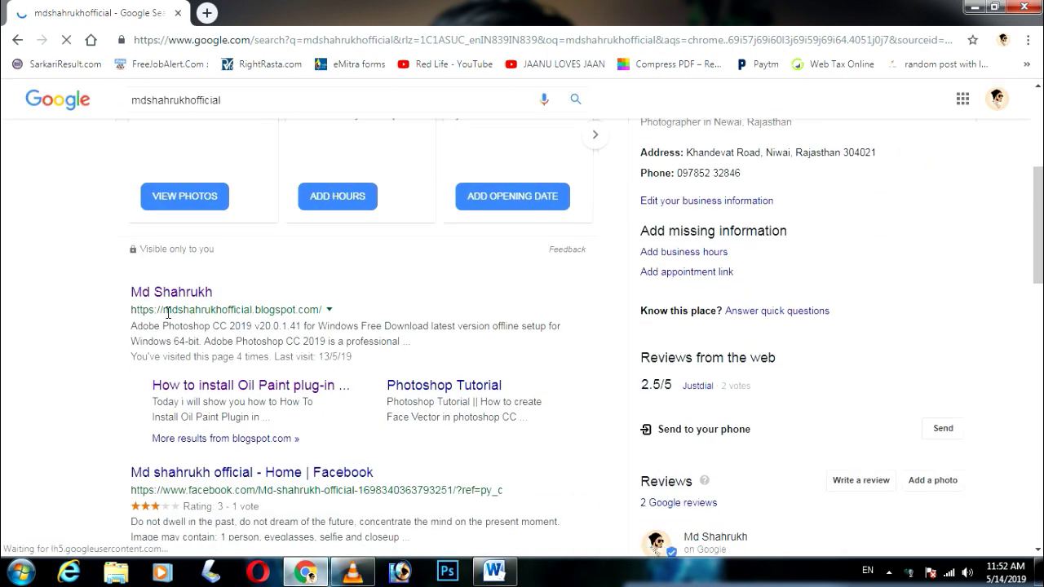
left_click(182, 303)
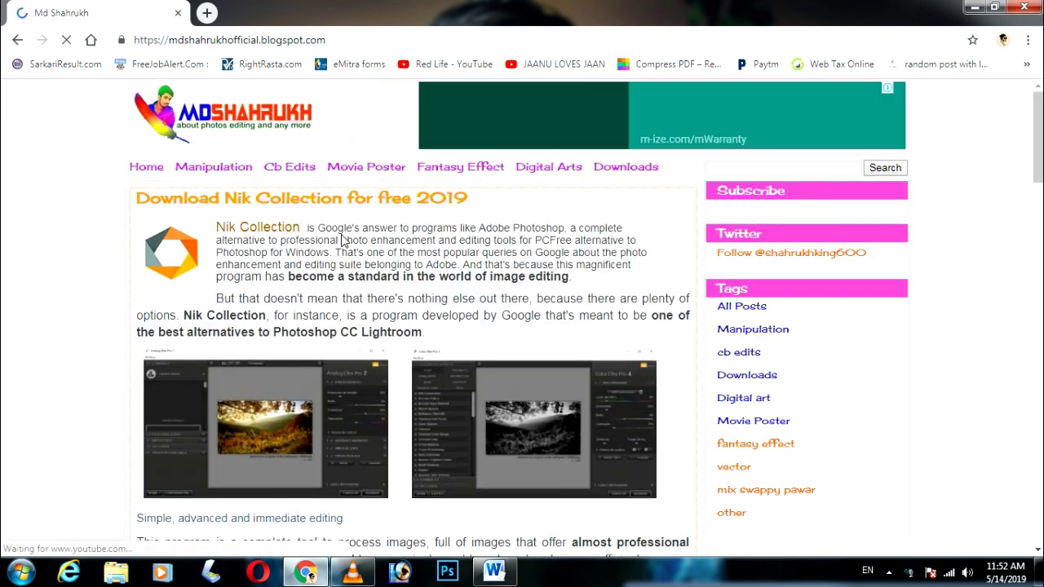
Step: Open the 'Download Nik Collection for free 2019' post and scroll to 'Nik Collection For Windows'
scroll(345, 238, "down", 1)
left_click(334, 127)
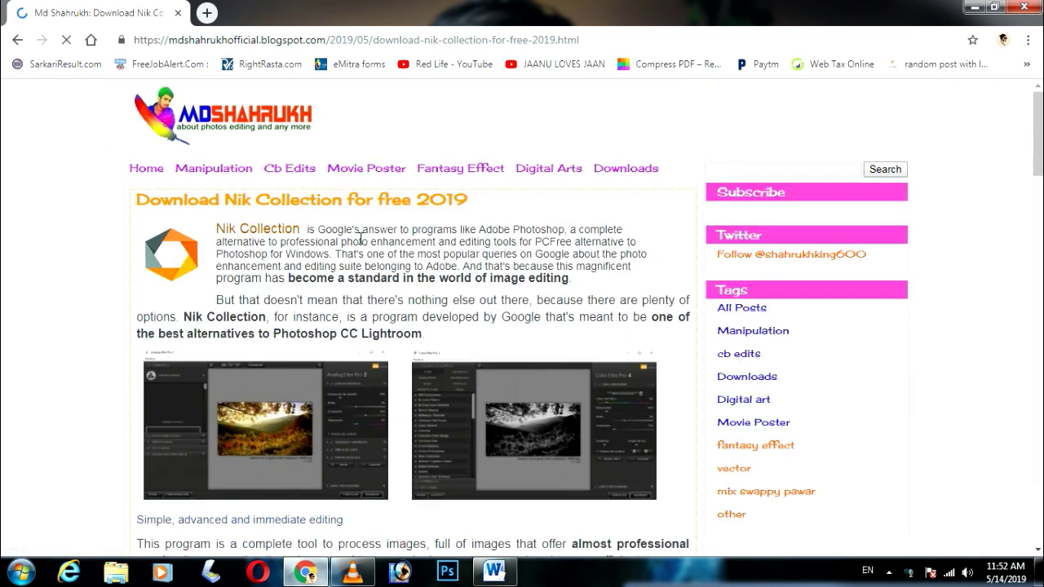
scroll(363, 238, "down", 1)
scroll(379, 234, "down", 3)
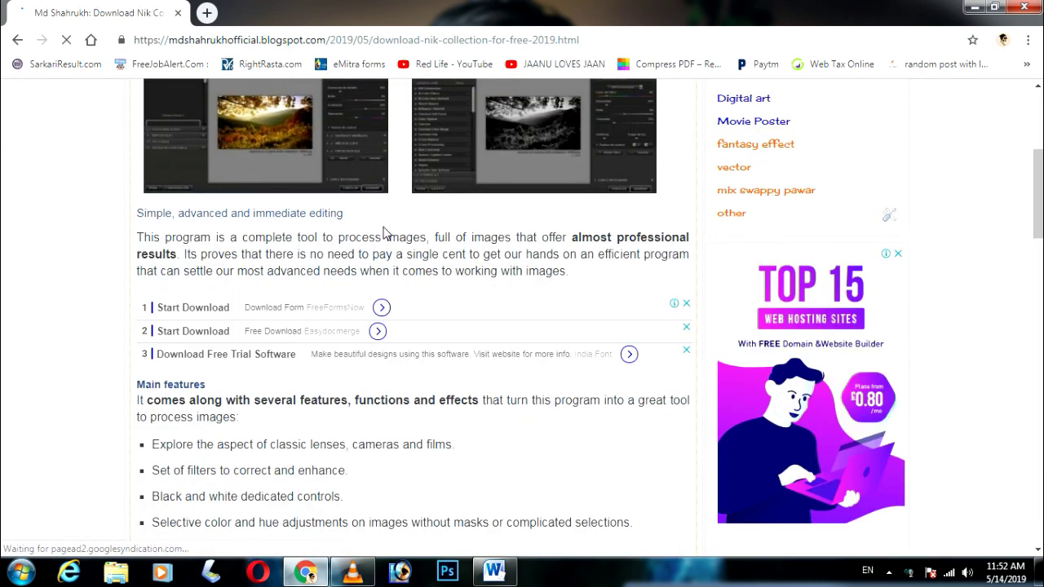
scroll(383, 232, "down", 1)
scroll(384, 240, "down", 2)
scroll(385, 245, "down", 1)
scroll(385, 245, "down", 1)
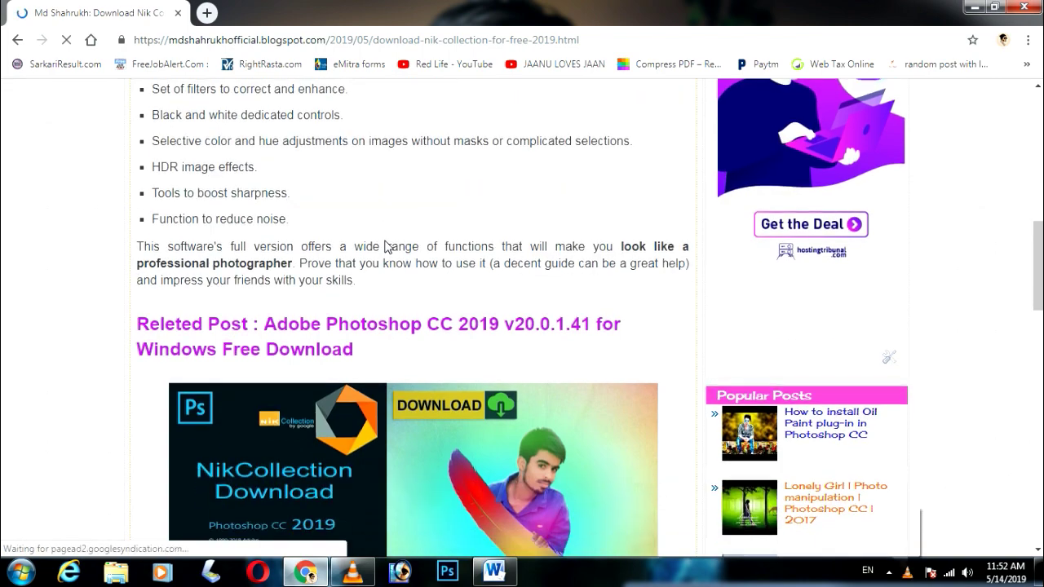
scroll(385, 245, "down", 2)
scroll(408, 244, "down", 4)
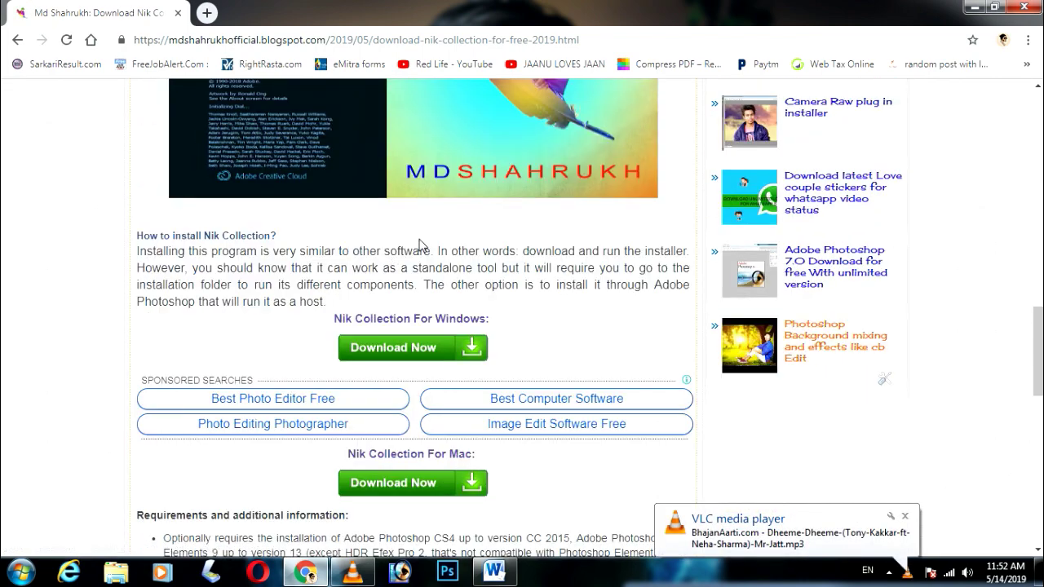
scroll(420, 245, "down", 1)
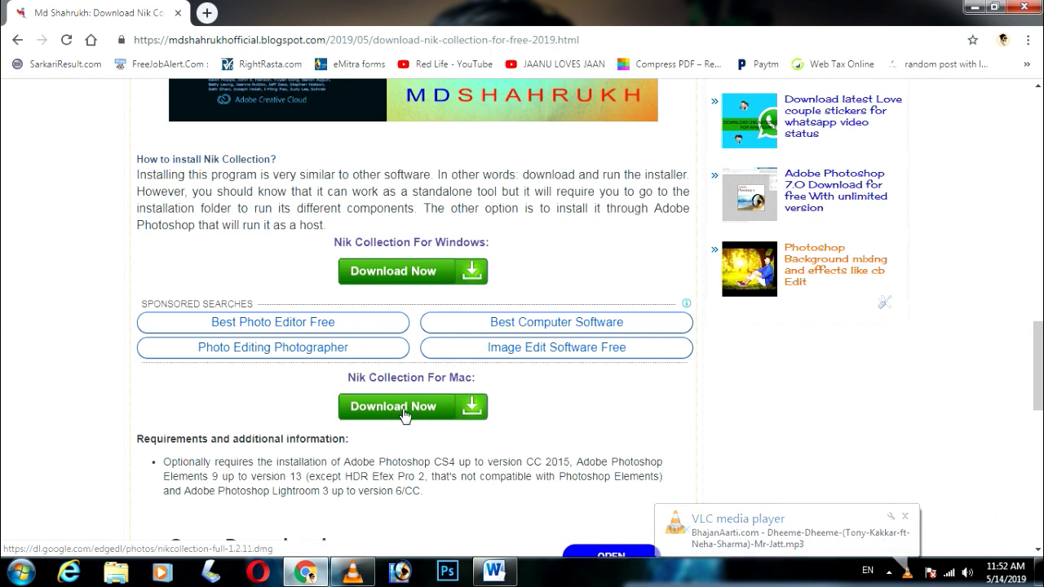
Step: Download the Windows installer nikcollection-full-1.2.11.exe and show it in the Downloads folder
left_click(472, 275)
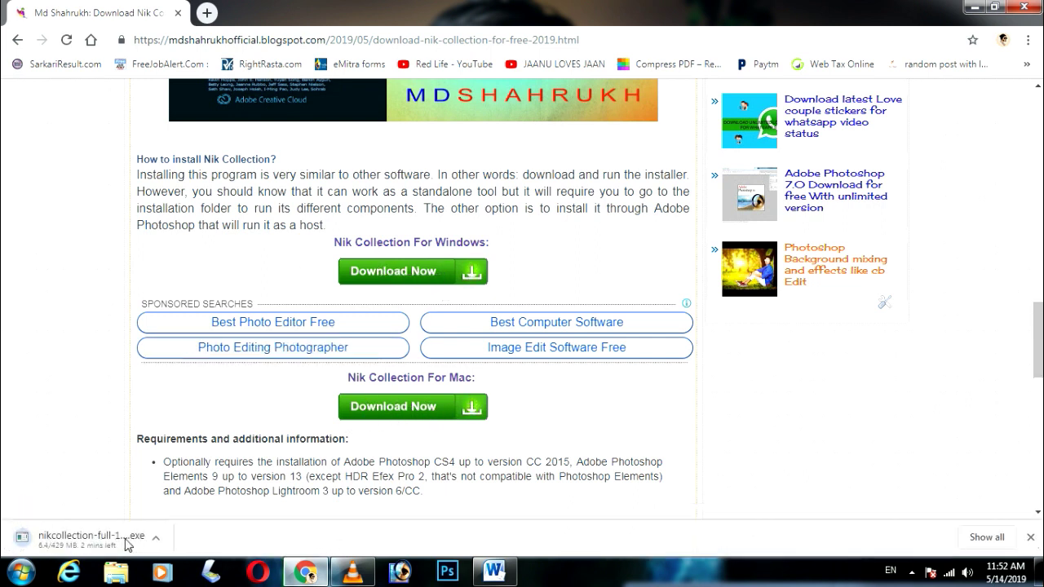
left_click(155, 537)
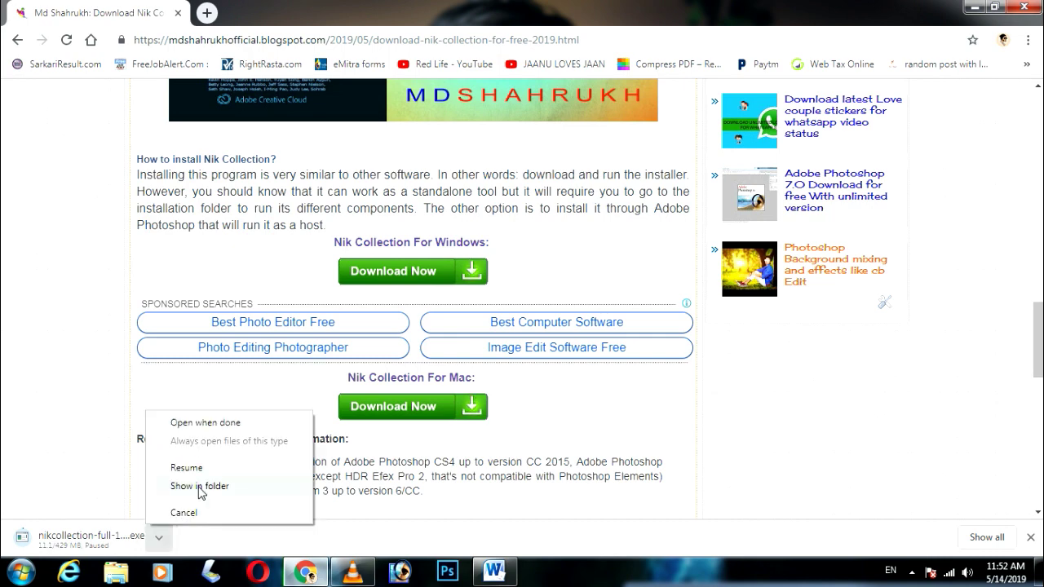
left_click(199, 486)
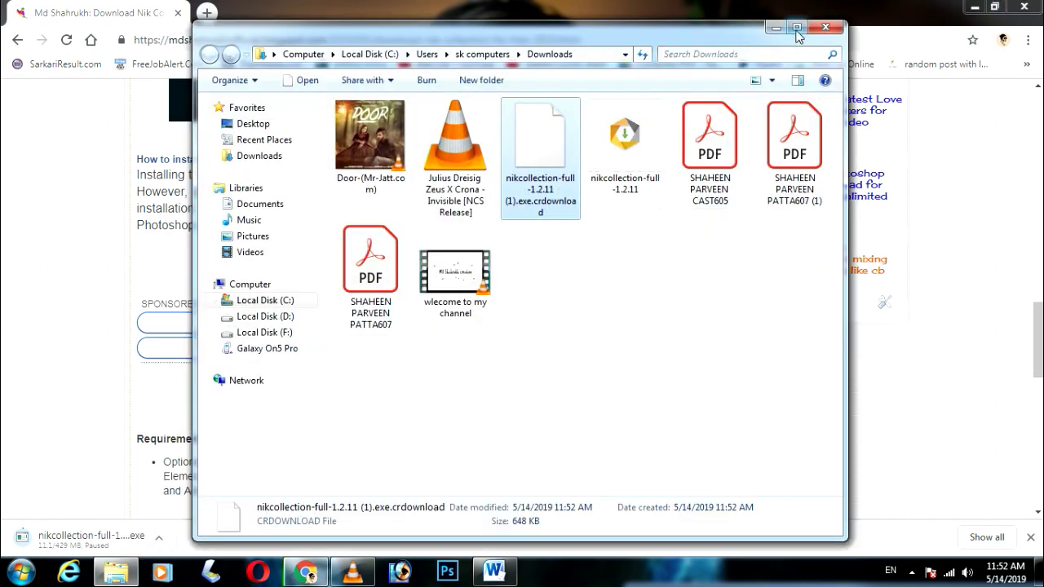
Step: Run the nikcollection-full-1.2.11 installer from the maximized Downloads folder, then close Explorer
left_click(797, 29)
left_click(420, 122)
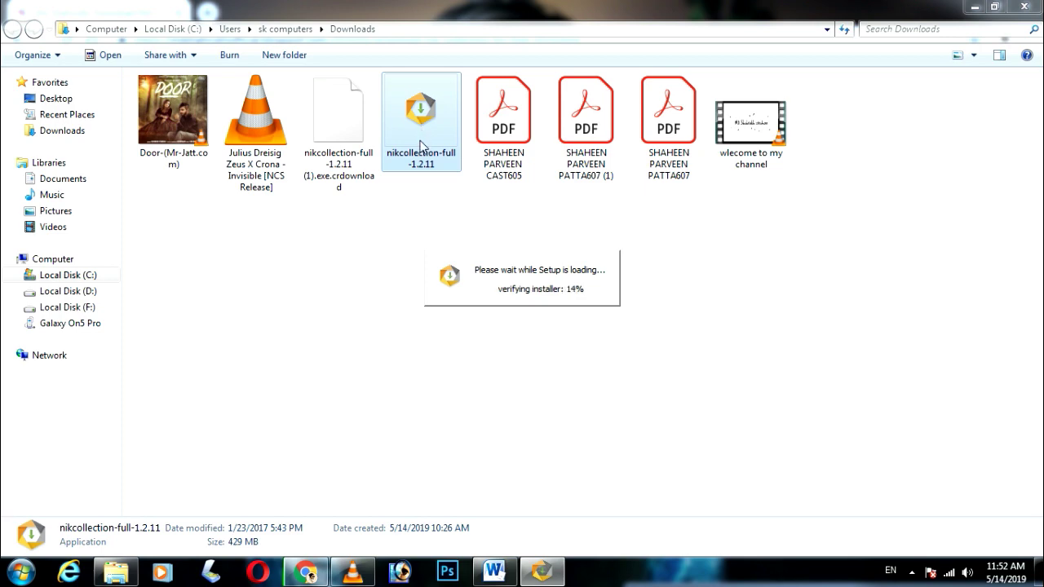
key("alt+F4")
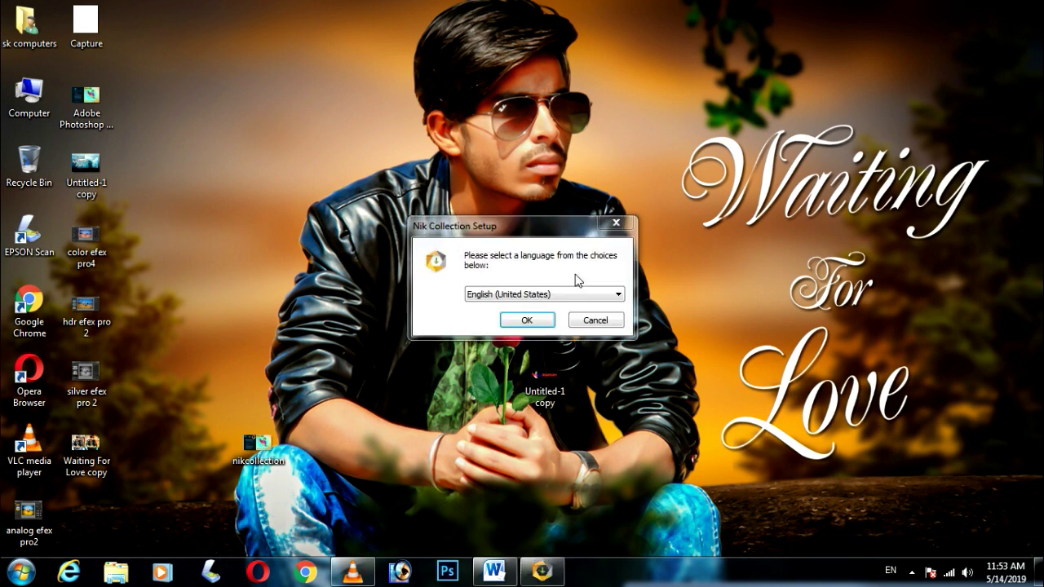
Step: Choose English (United States) and install Nik Collection to C:\Program Files\Google\Nik Collection
left_click(528, 320)
left_click(602, 414)
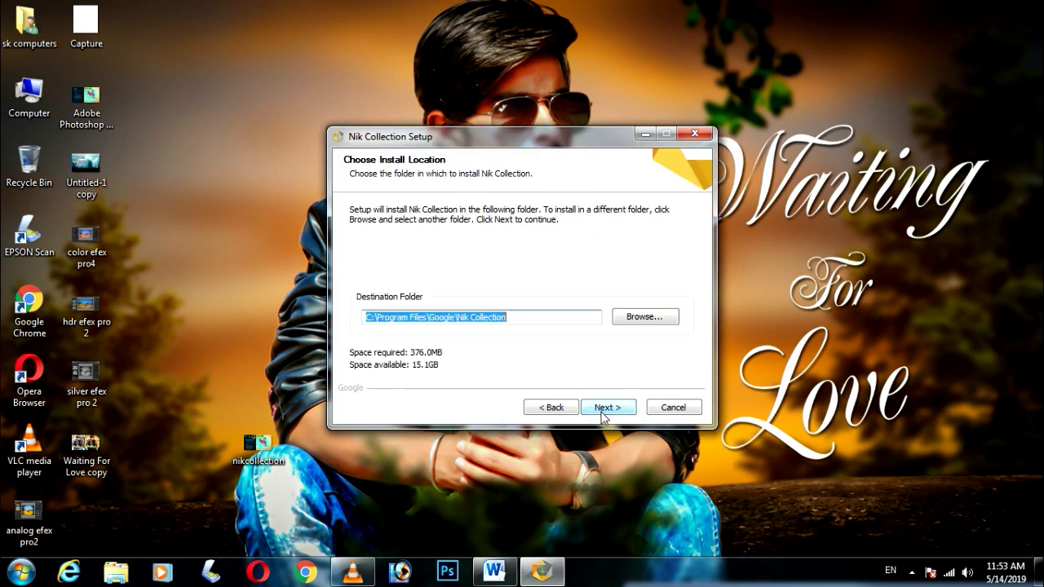
left_click(603, 412)
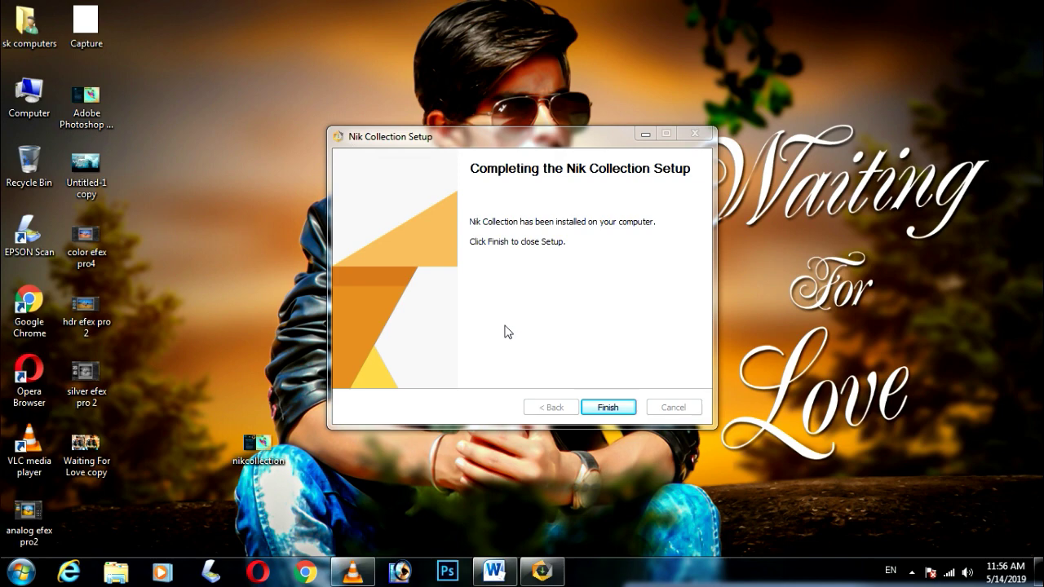
Step: Finish the installer, refresh the desktop, and launch Photoshop to its File > Open dialog
left_click(605, 405)
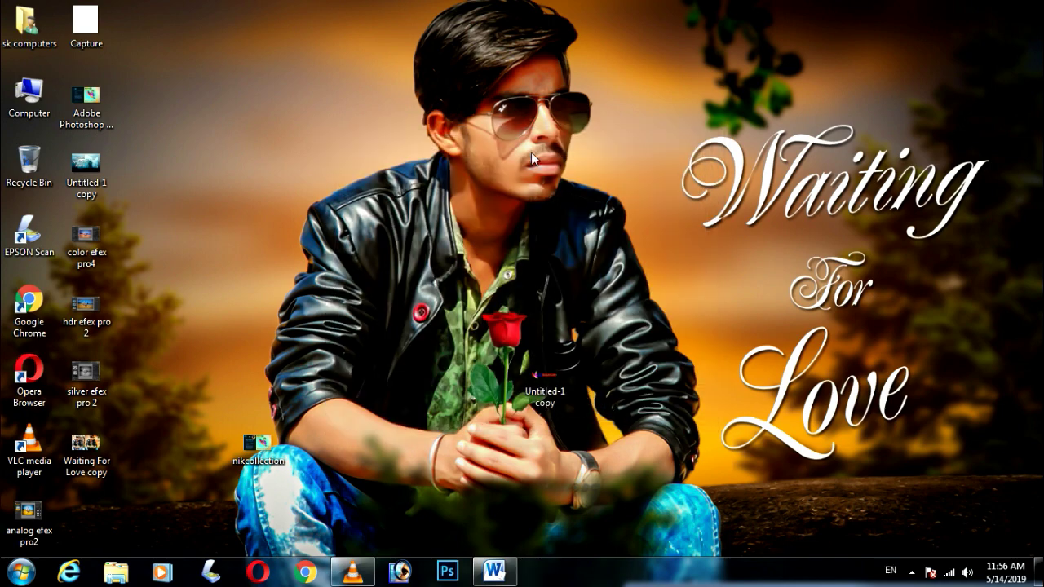
right_click(531, 152)
left_click(563, 197)
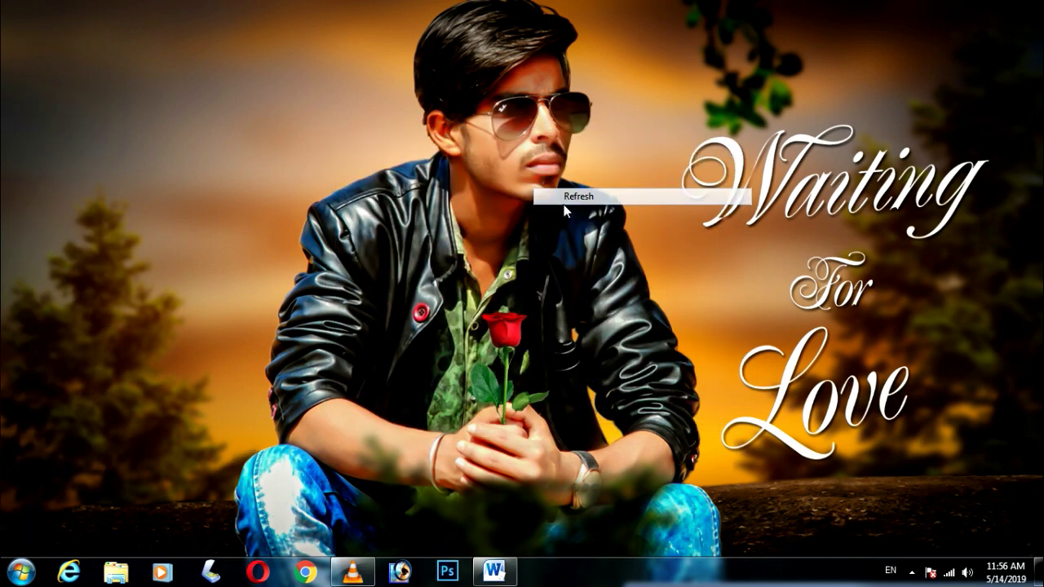
left_click(444, 574)
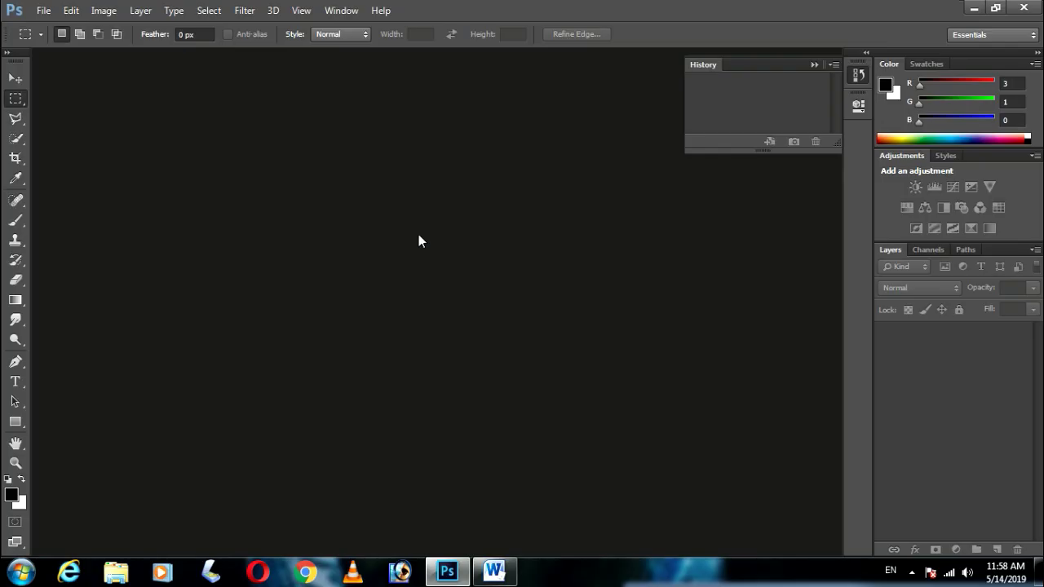
left_click(43, 13)
left_click(34, 40)
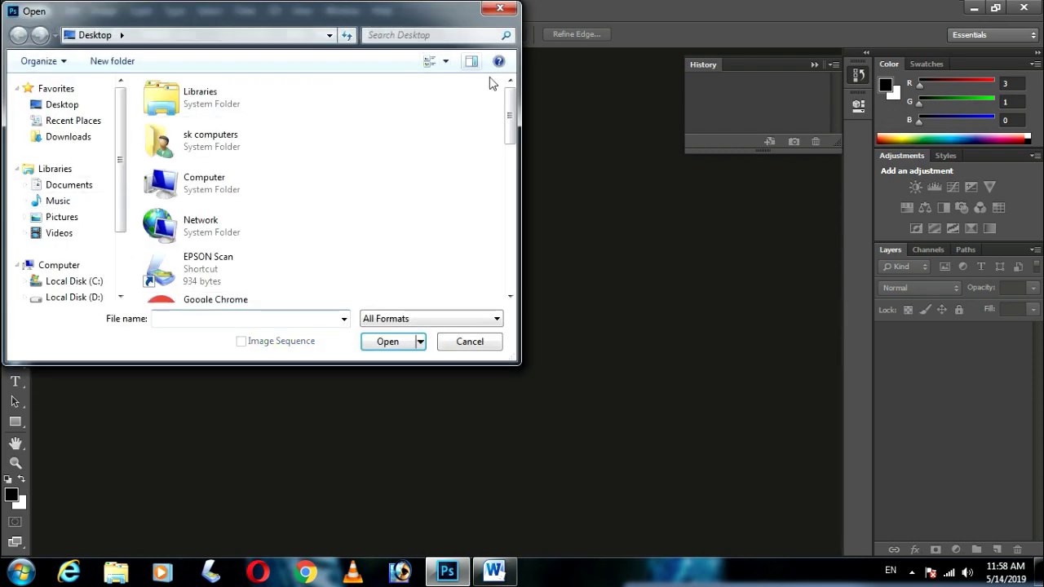
Step: Open nikcollection.jpg from the Desktop as a Background layer in Photoshop
mouse_move(509, 114)
left_mouse_down()
mouse_move(516, 260)
mouse_move(514, 250)
left_mouse_up()
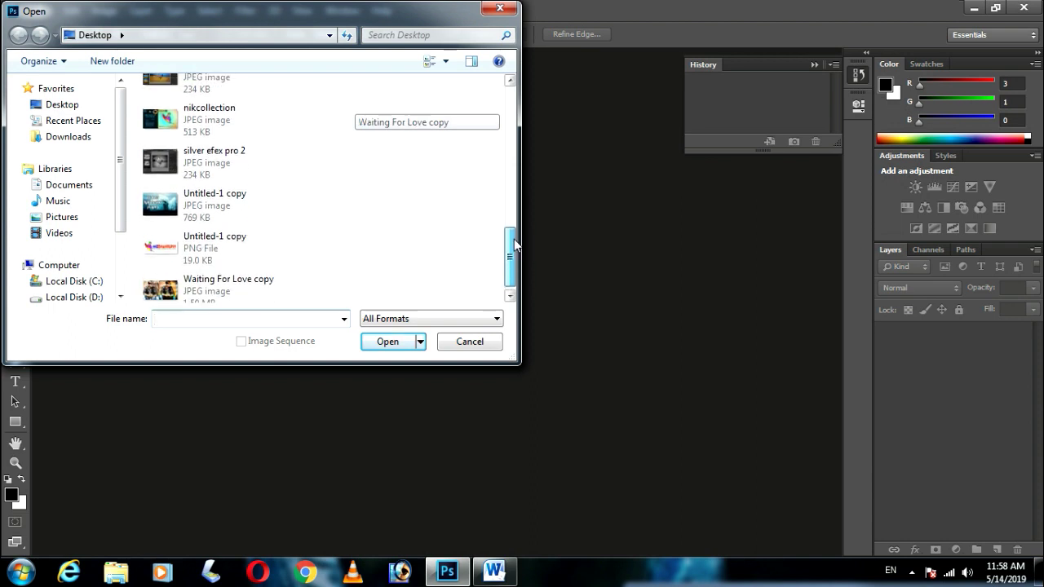
left_click(208, 118)
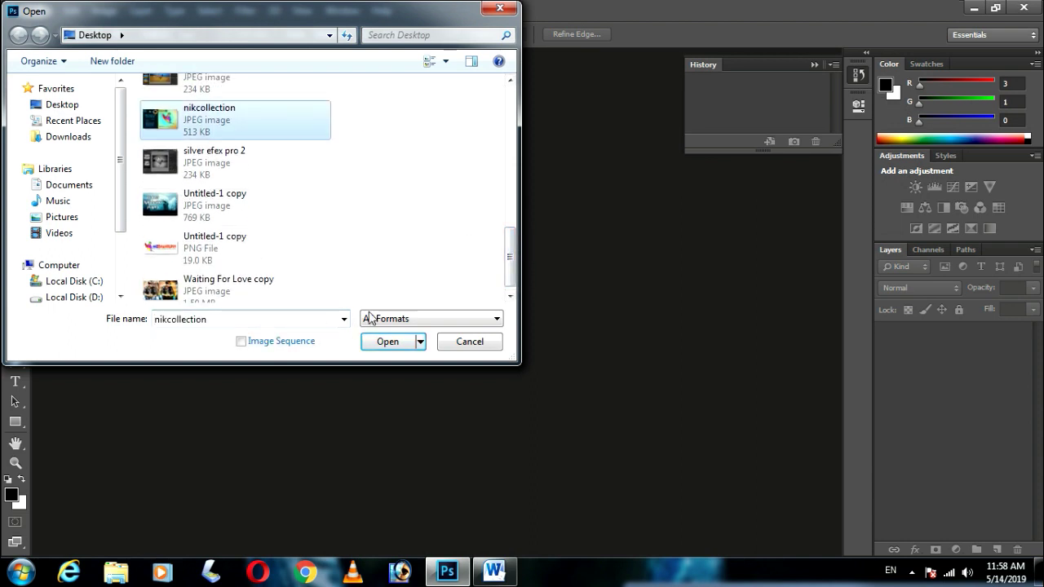
left_click(388, 342)
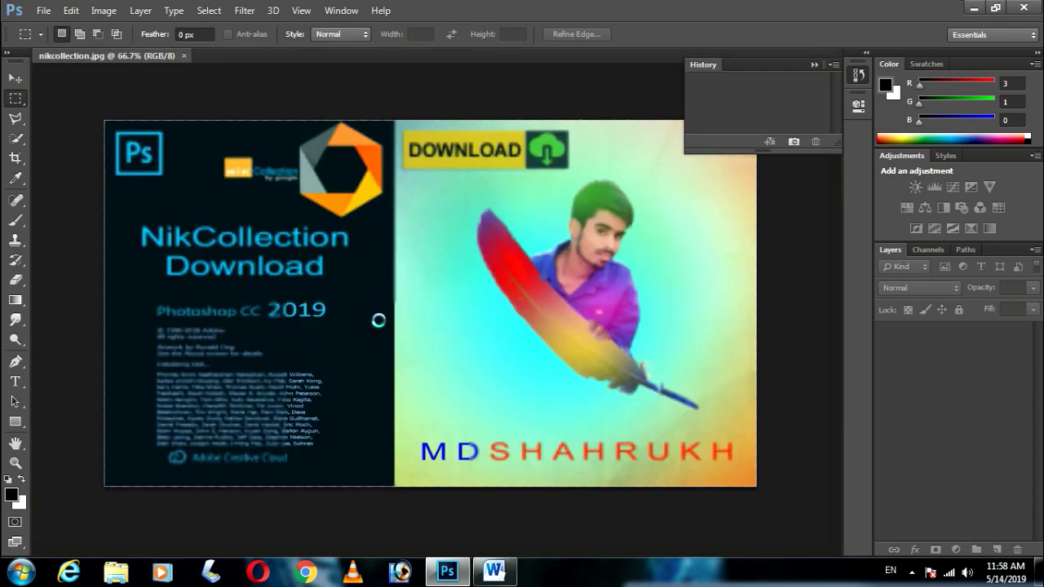
left_click(244, 9)
mouse_move(272, 346)
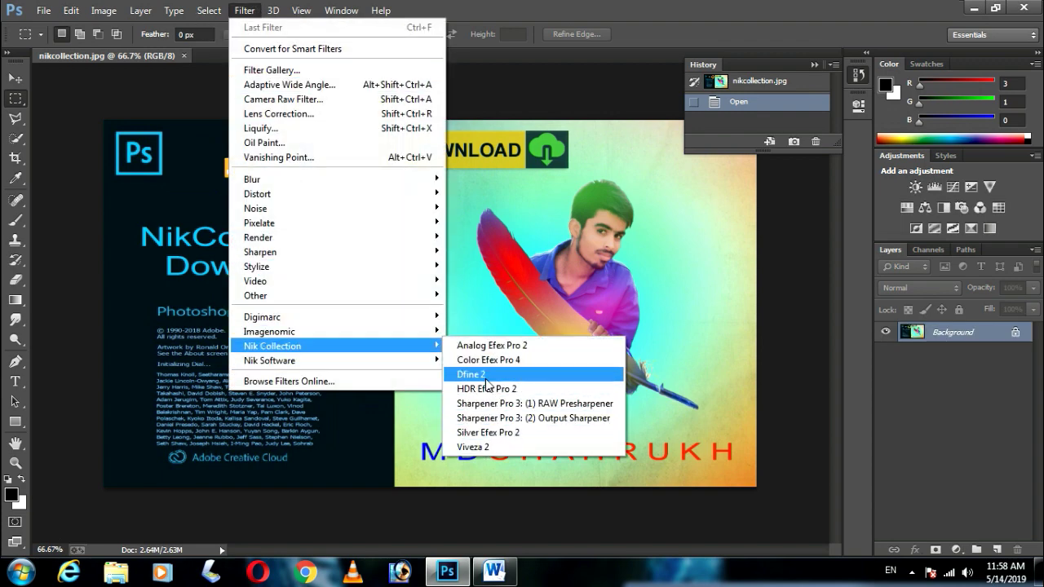
left_click(487, 388)
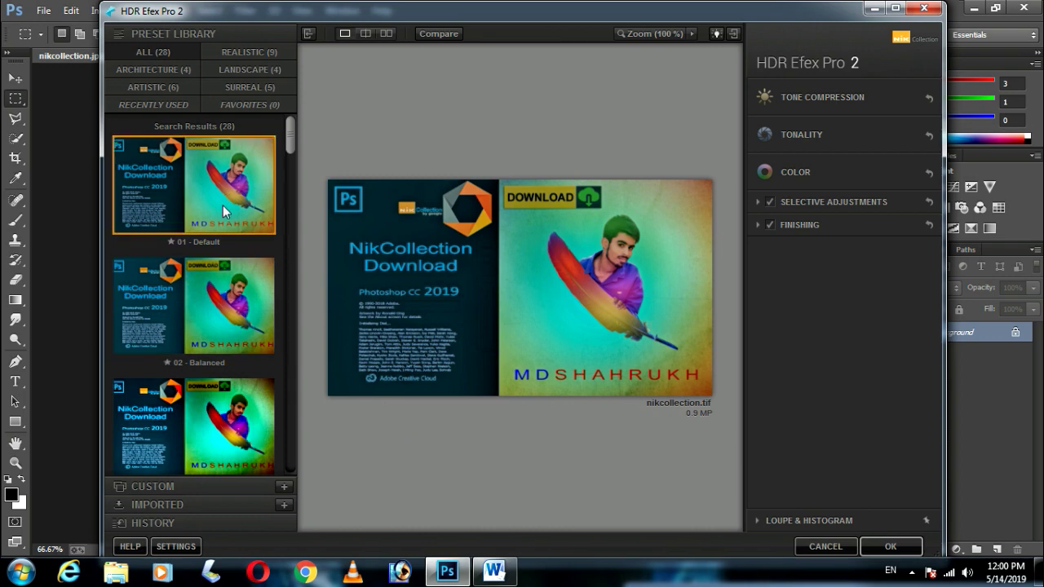
left_click(231, 306)
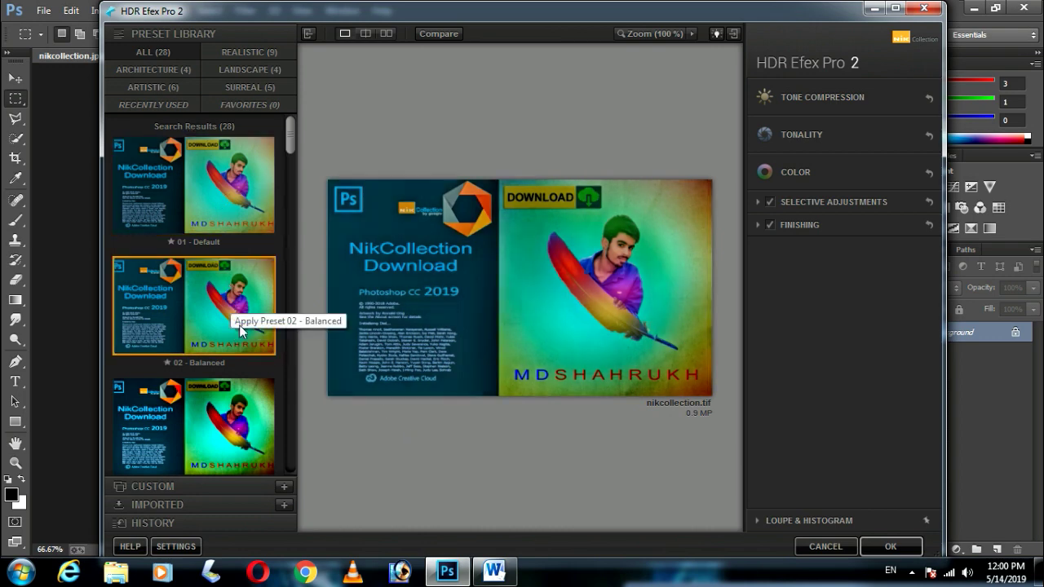
left_click(208, 428)
left_click_drag(292, 134, 293, 189)
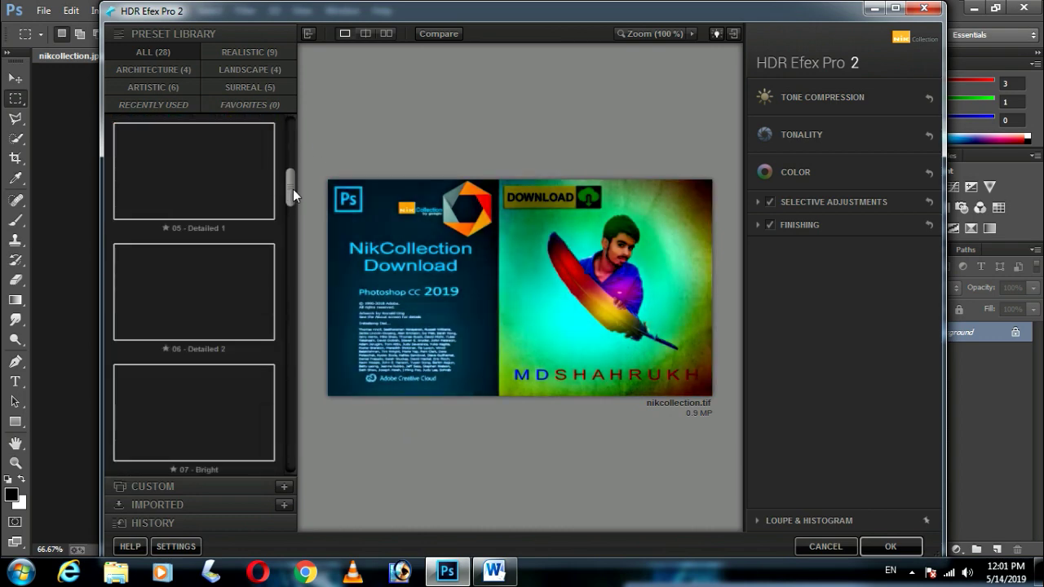
left_click(229, 254)
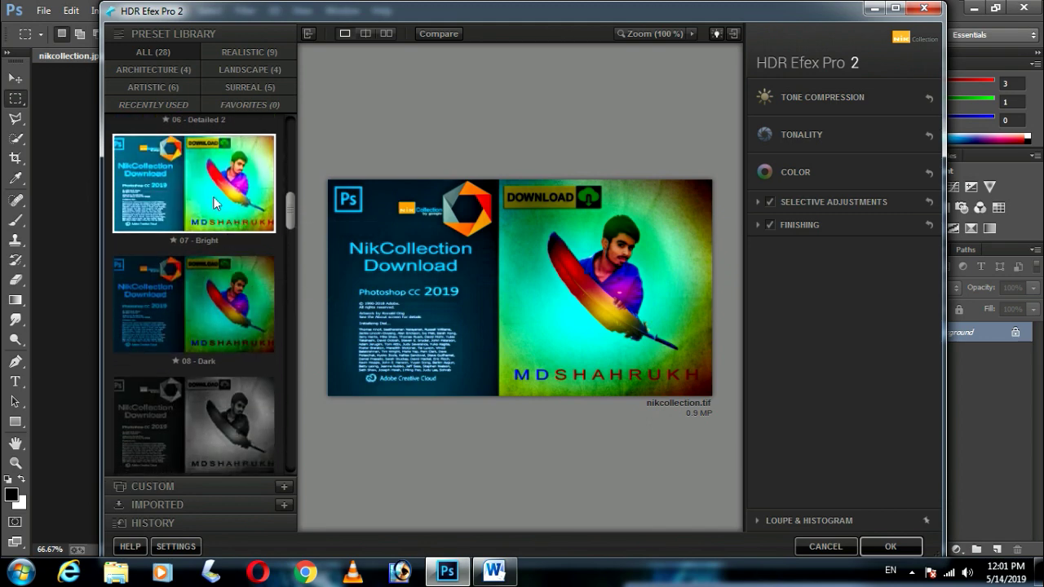
left_click_drag(290, 216, 290, 424)
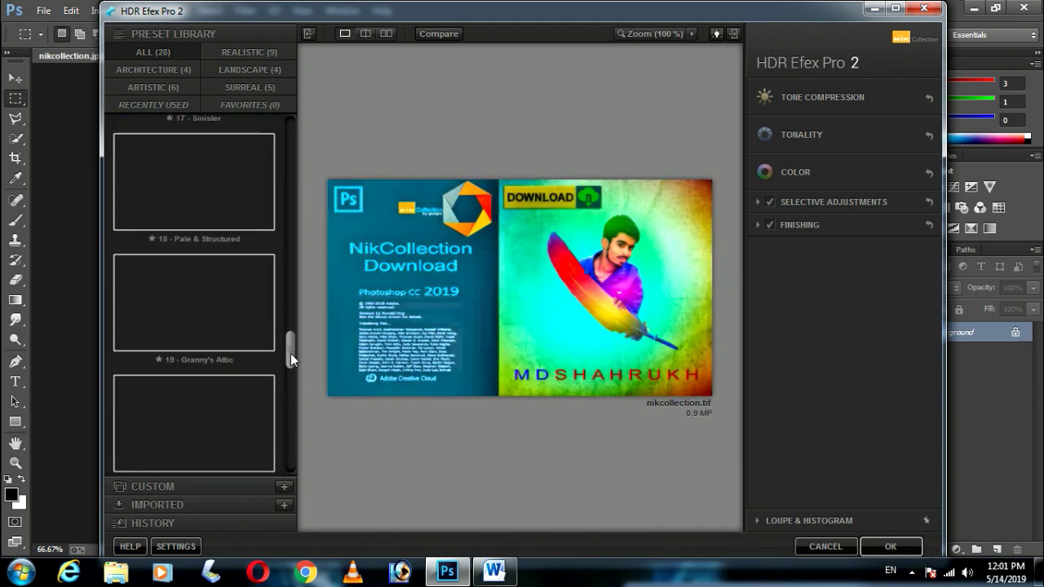
left_click(923, 8)
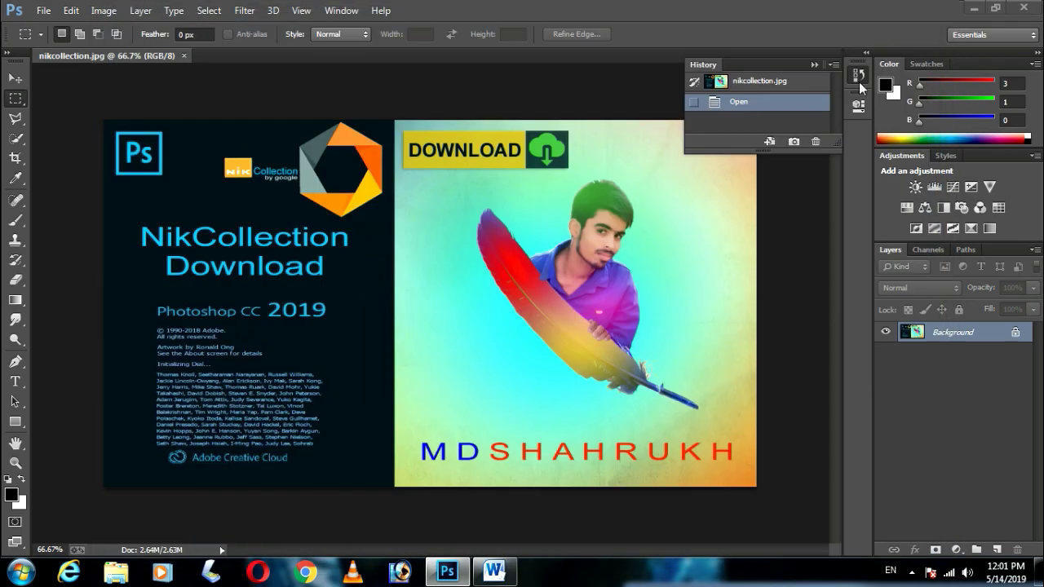
left_click(242, 11)
mouse_move(272, 346)
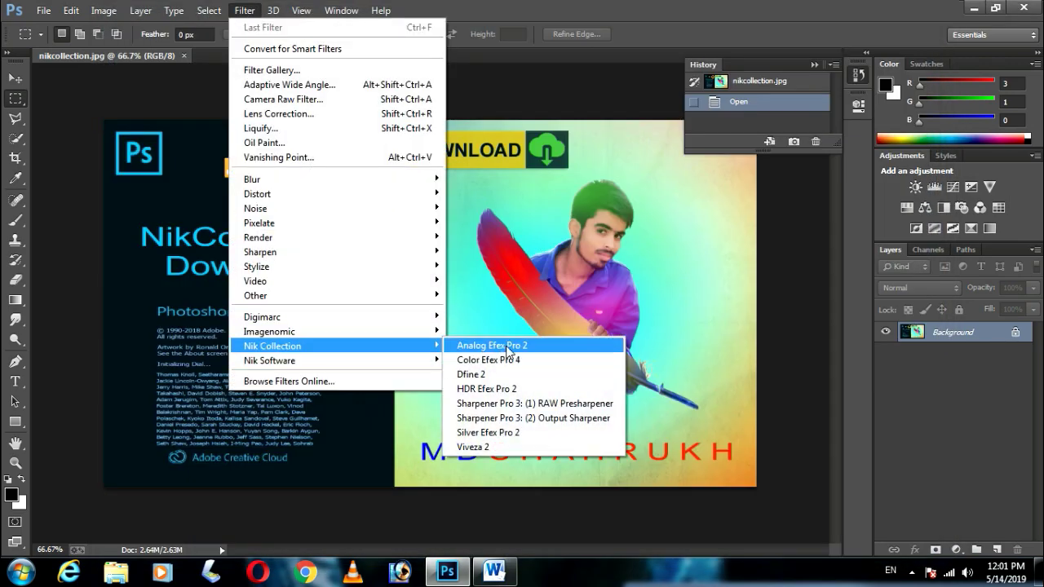
left_click(506, 346)
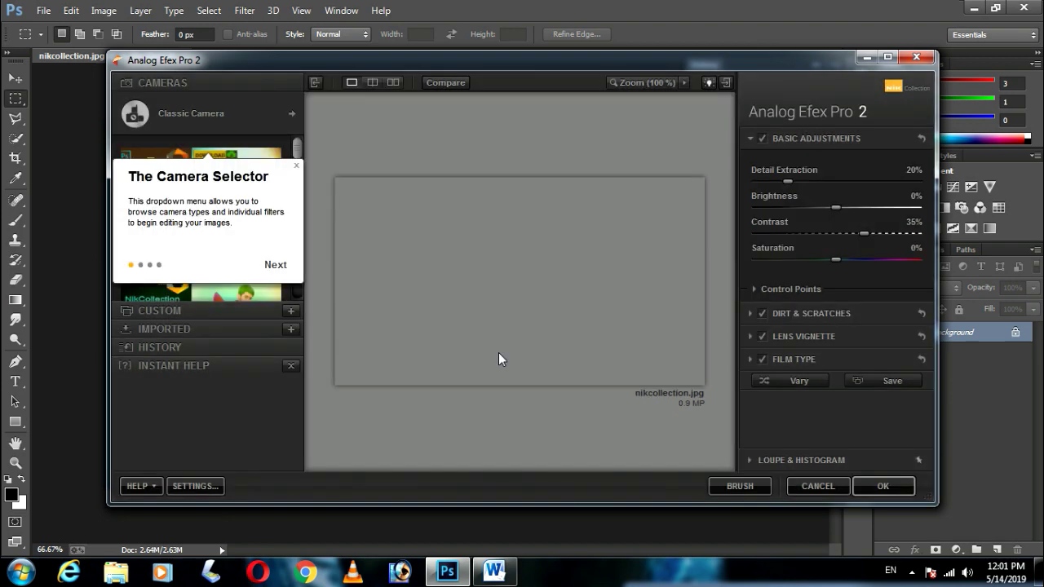
left_click(276, 266)
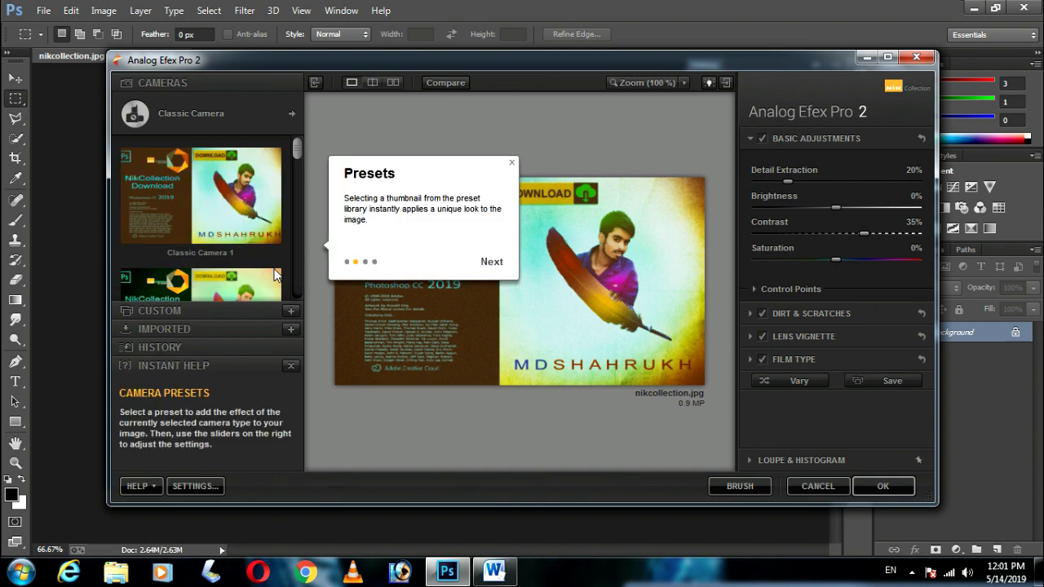
left_click(490, 263)
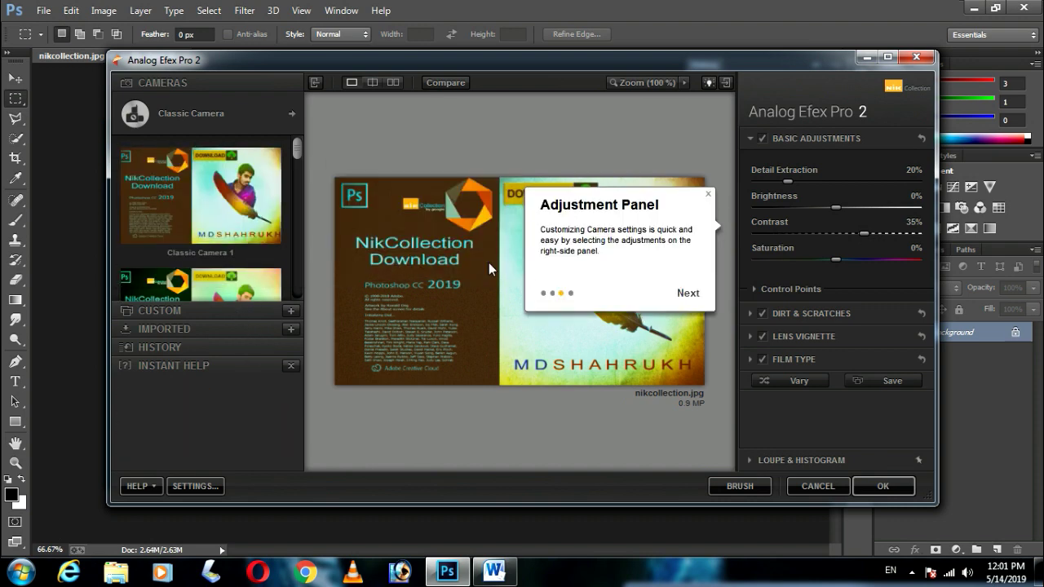
left_click(693, 296)
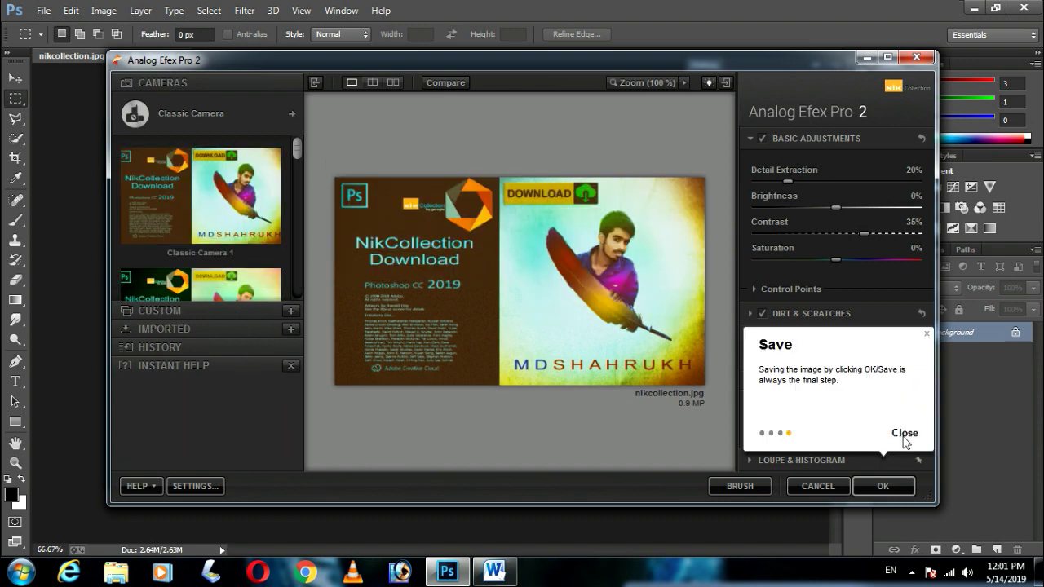
left_click(901, 436)
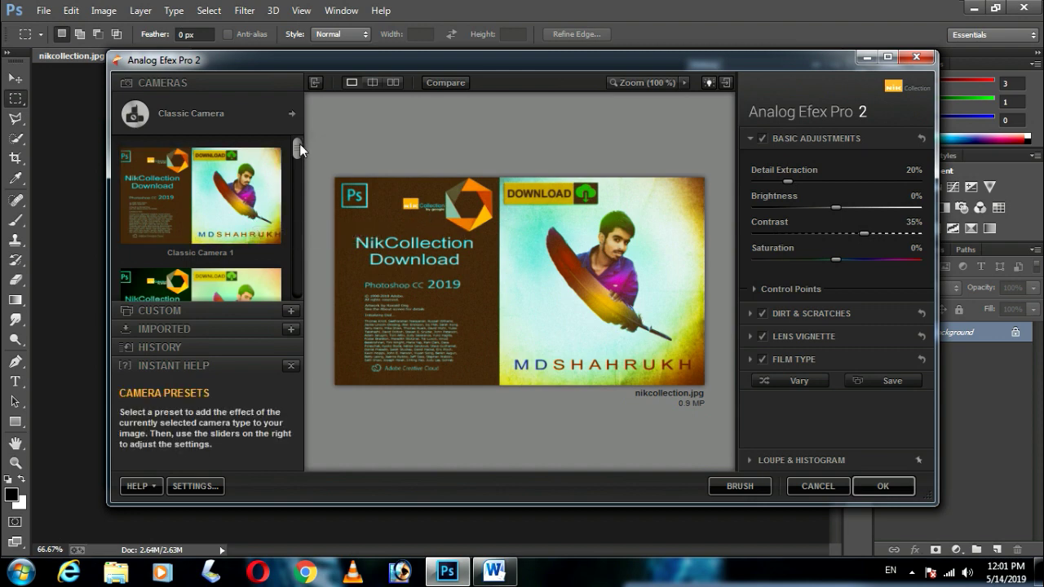
left_click_drag(298, 145, 309, 288)
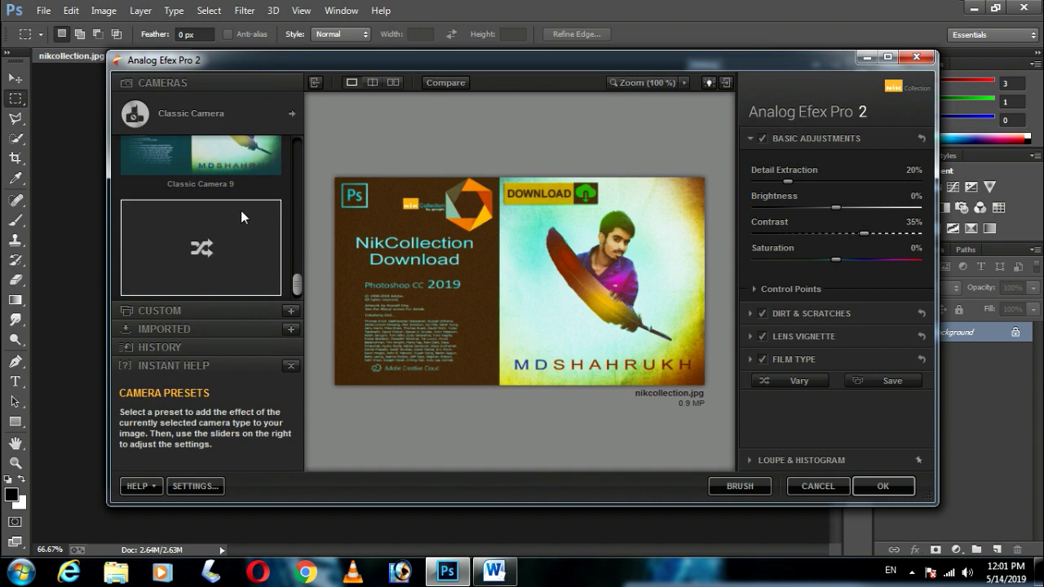
left_click(234, 163)
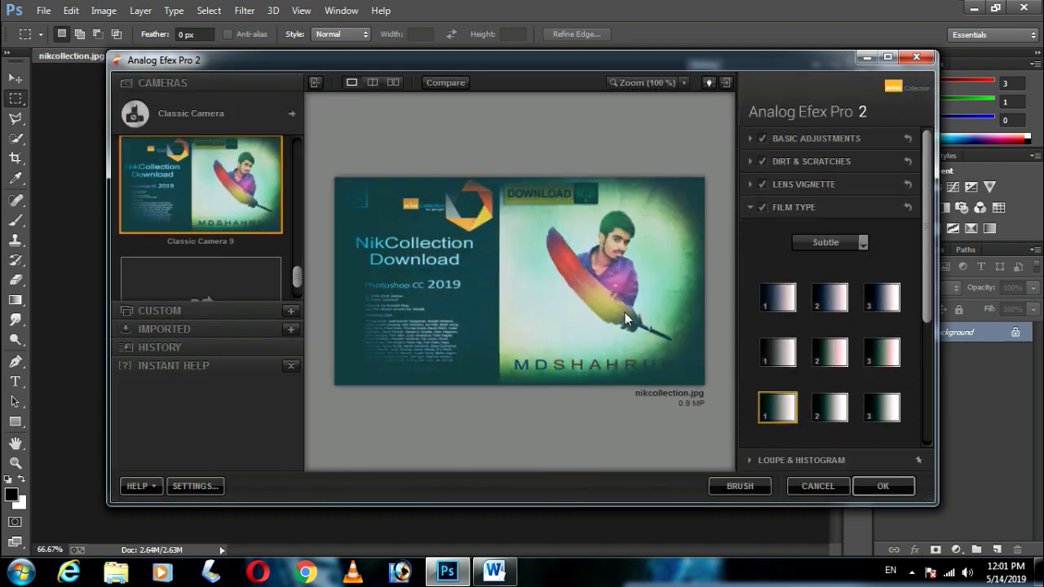
left_click(827, 300)
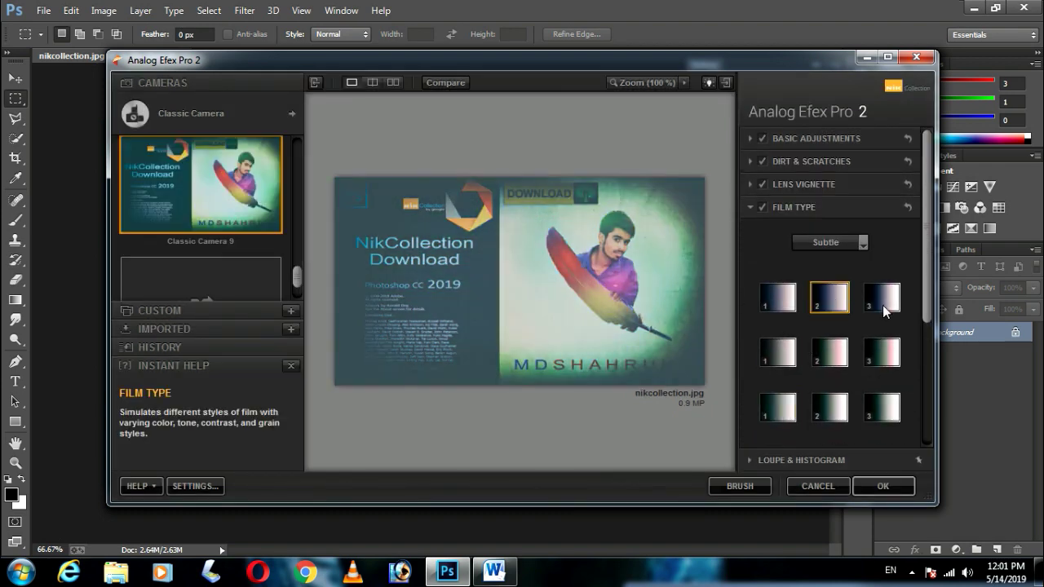
left_click(880, 352)
left_click(915, 58)
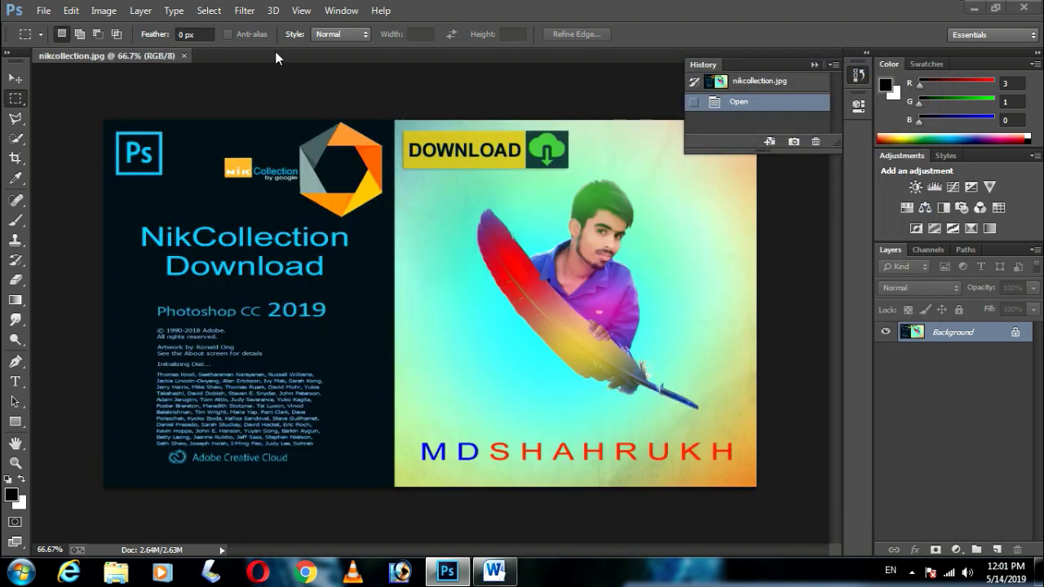
left_click(244, 11)
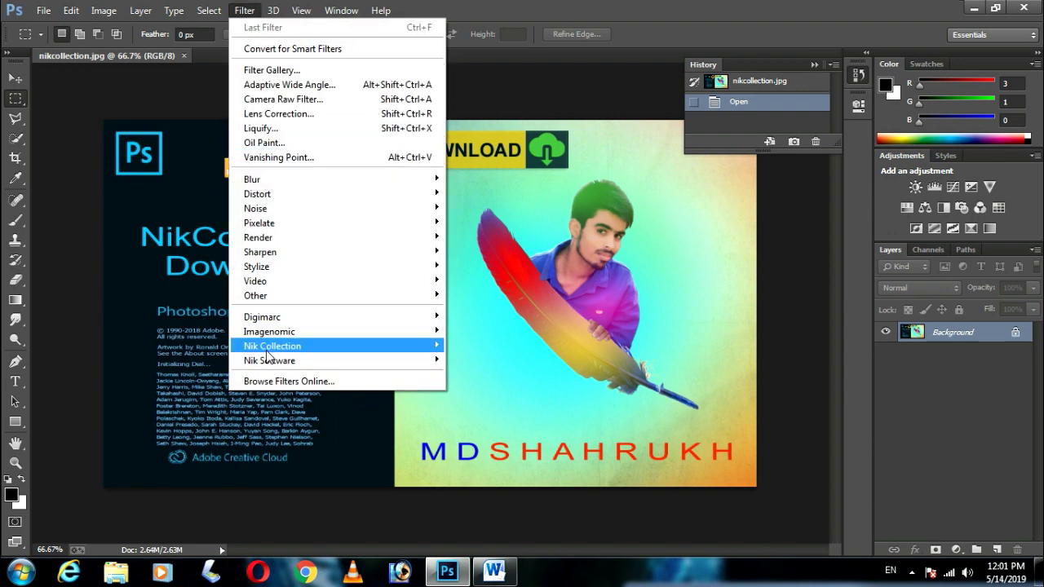
mouse_move(272, 345)
left_click(497, 360)
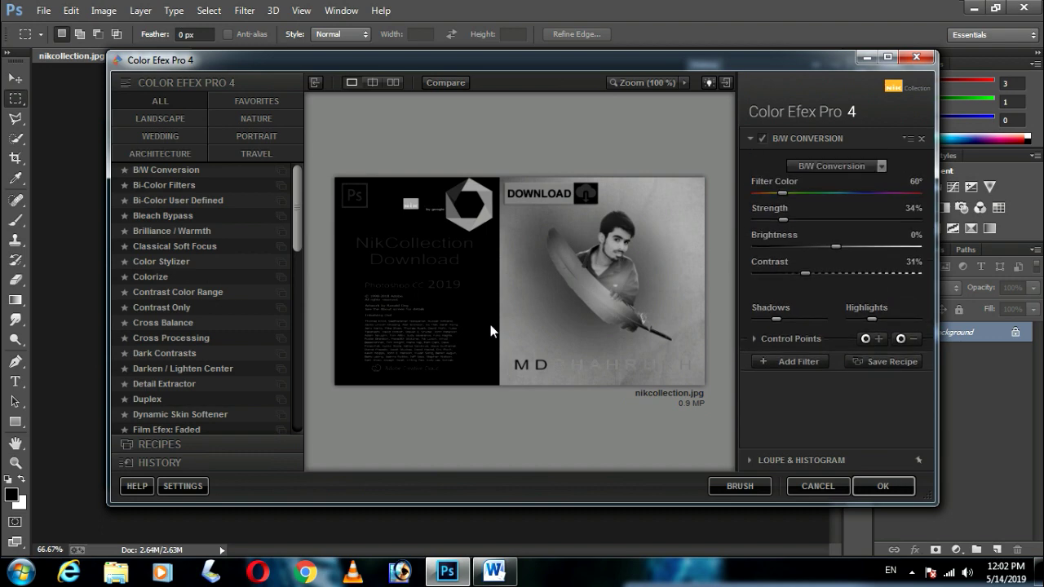
left_click(180, 200)
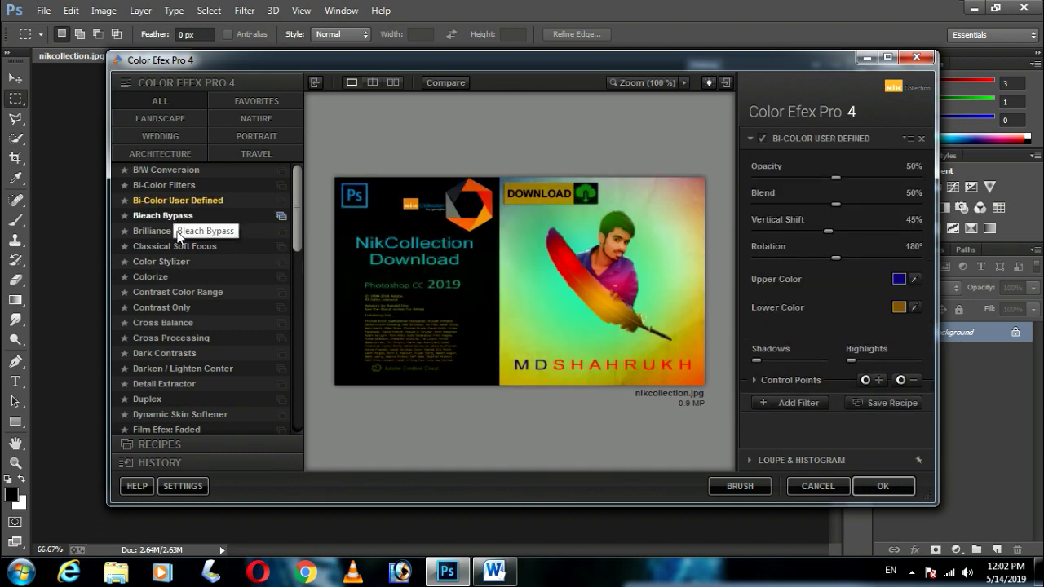
left_click(178, 247)
left_click(180, 262)
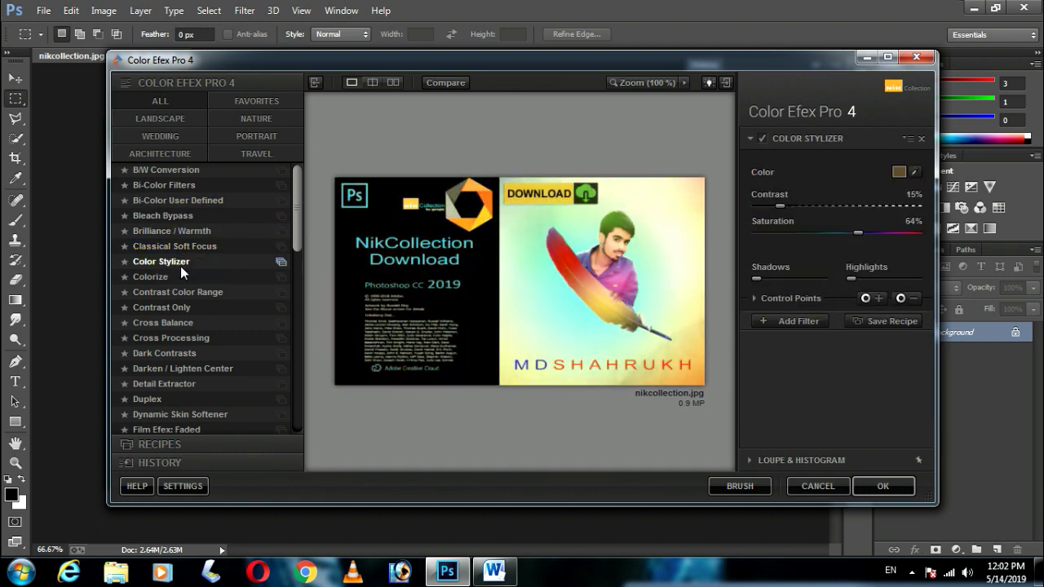
left_click(137, 294)
left_click(158, 354)
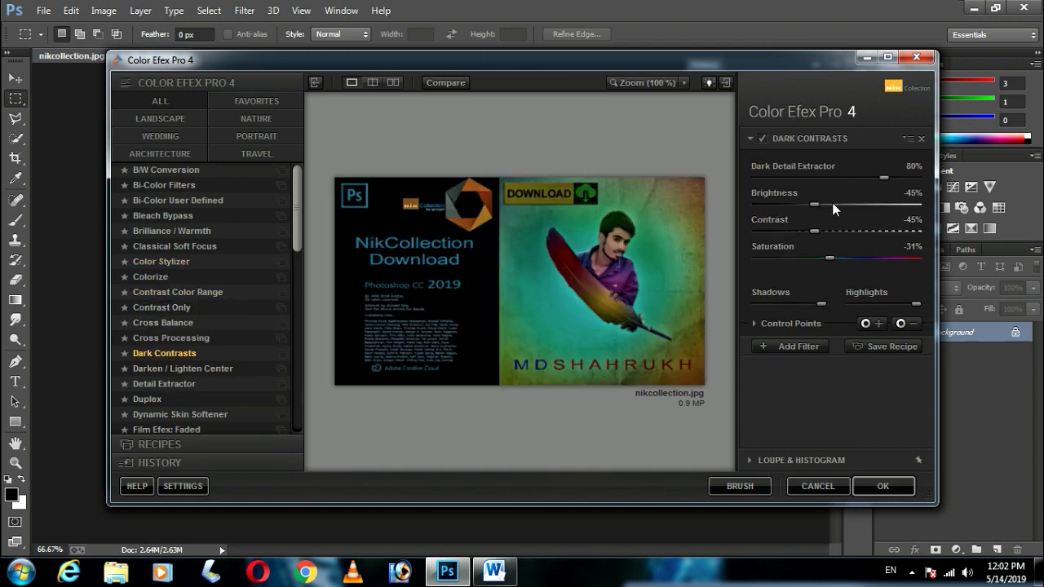
left_click_drag(812, 203, 841, 204)
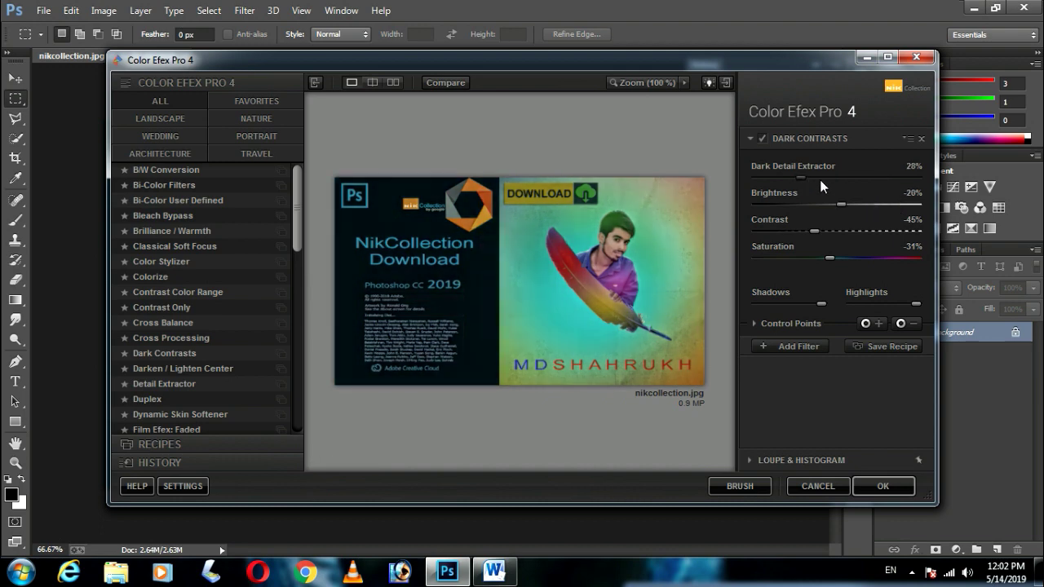
left_click_drag(888, 179, 824, 179)
mouse_move(811, 231)
left_mouse_down()
mouse_move(778, 231)
mouse_move(854, 231)
mouse_move(777, 252)
mouse_move(887, 253)
left_mouse_up()
left_click(926, 60)
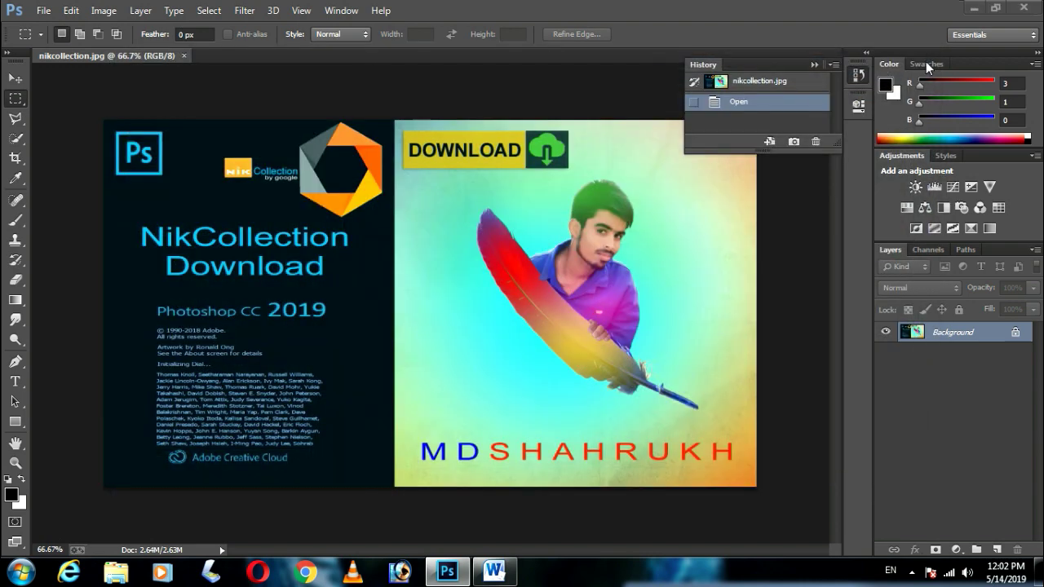